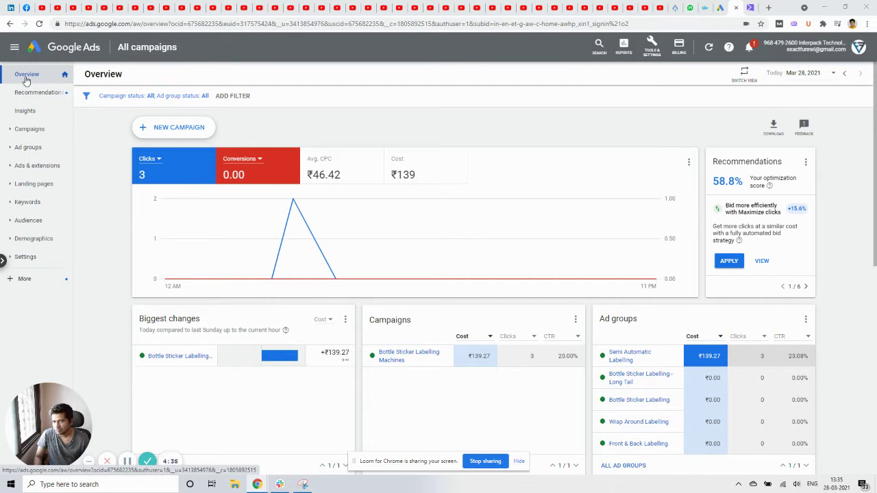
- Open the account's ad extensions list for all campaigns, passing through the campaigns, overview and ads pages
left_click(29, 130)
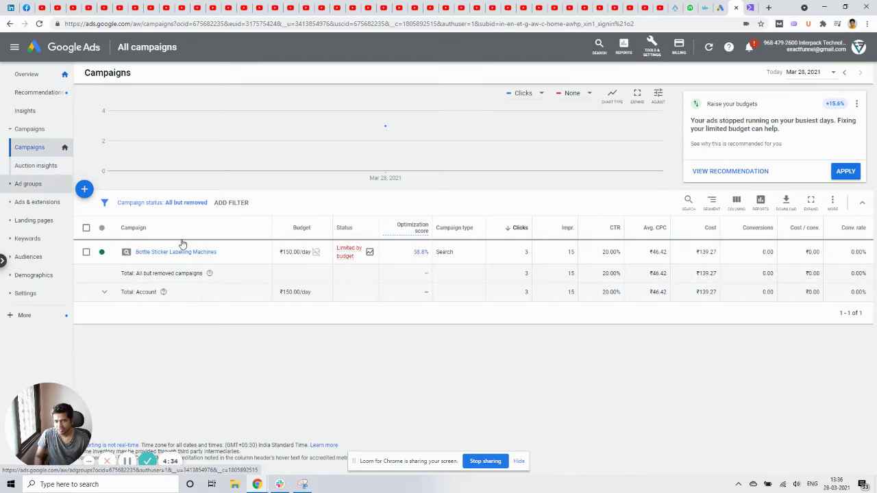
left_click(36, 77)
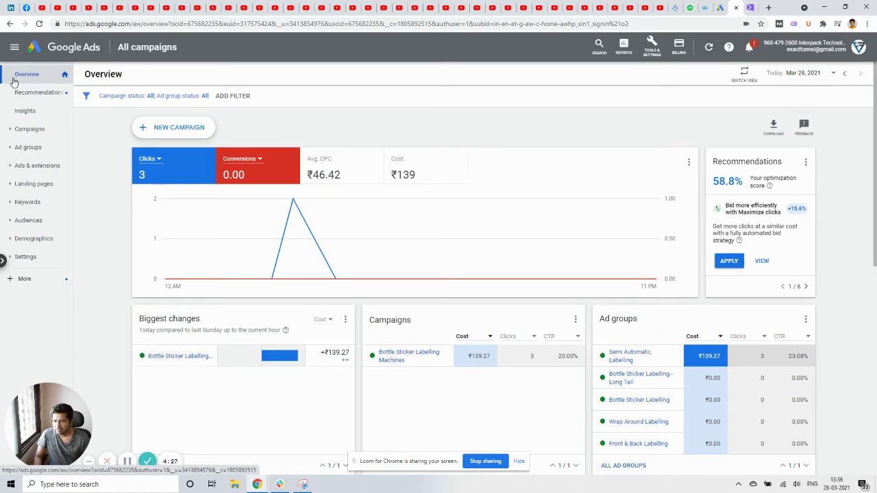
left_click(29, 166)
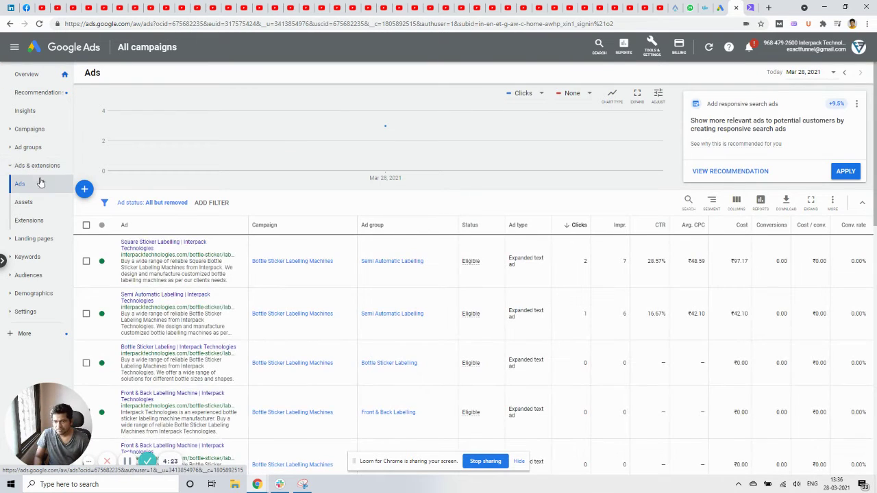
left_click(31, 222)
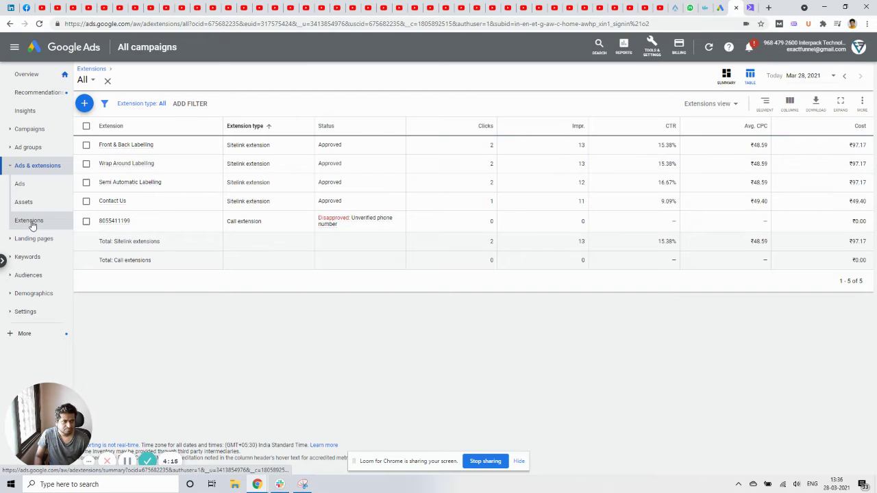
- Review the extensions in the summary layout and in Associations view, and return to the table in Extensions view
left_click(725, 78)
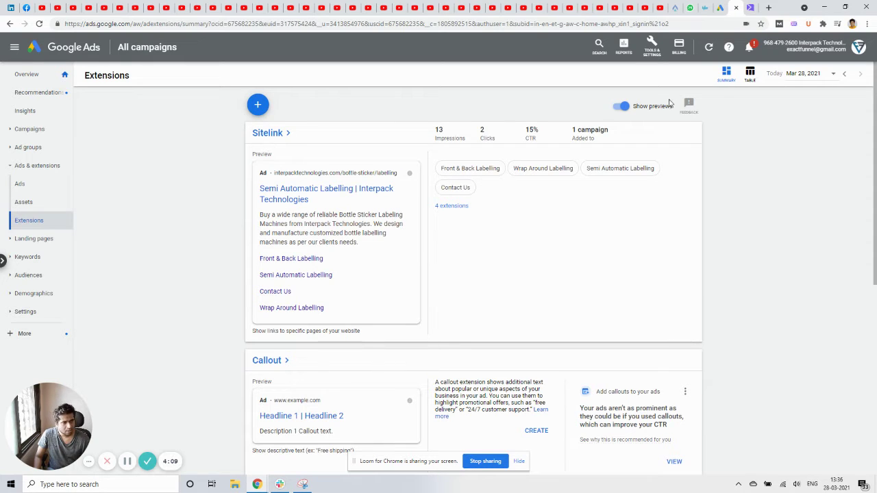
left_click(750, 75)
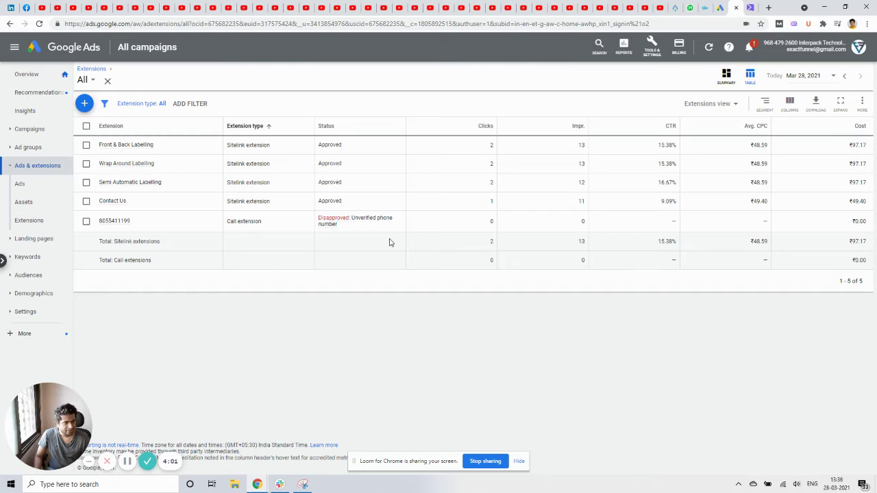
left_click(709, 103)
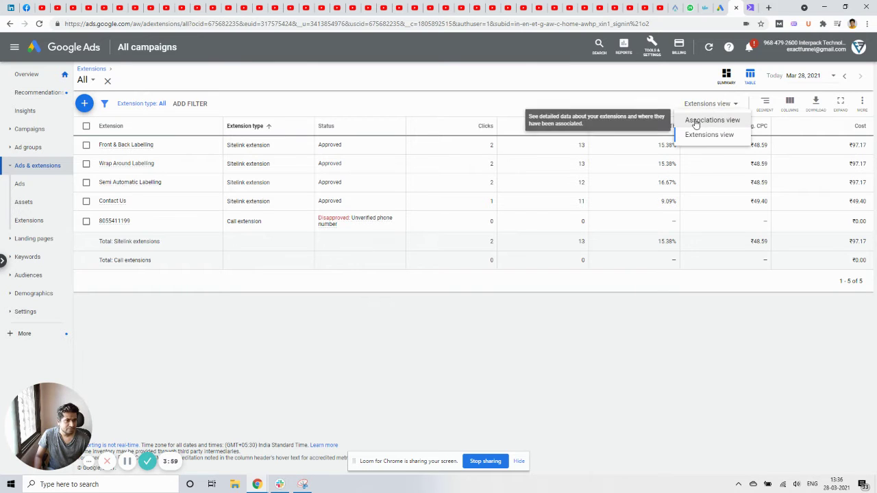
left_click(696, 121)
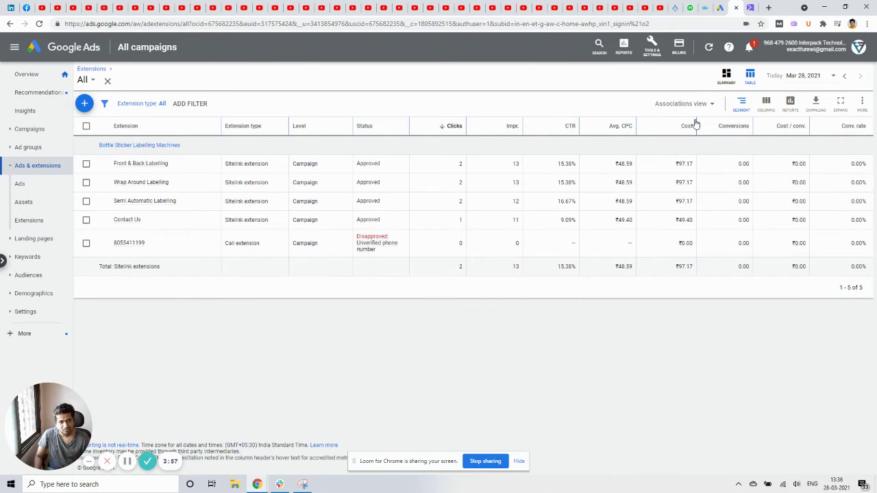
left_click(700, 104)
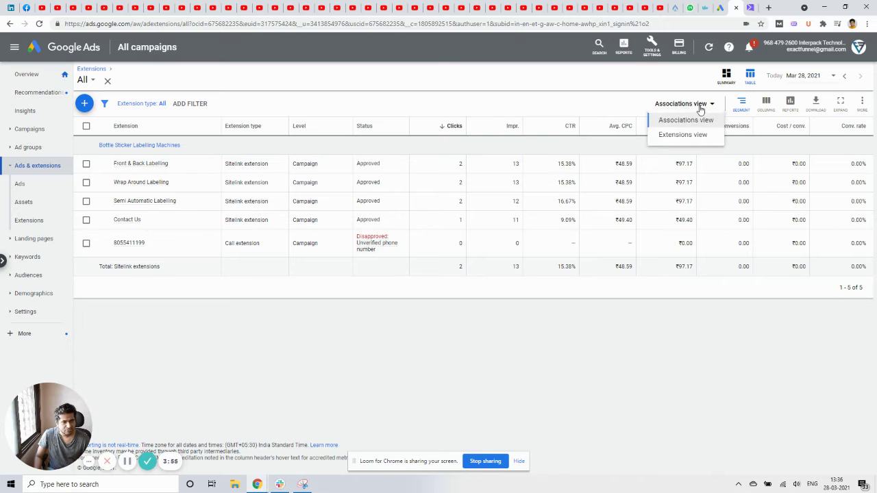
left_click(683, 134)
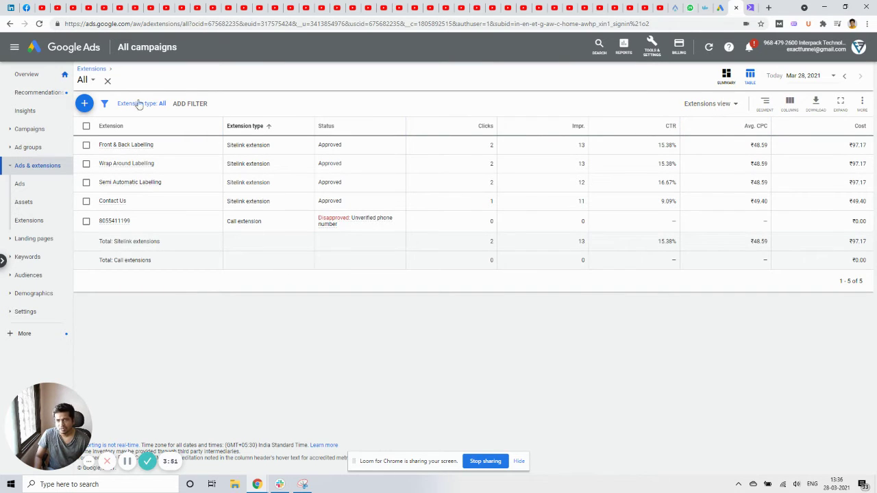
- View the automated extensions report, and switch the list back to all extension types
left_click(90, 82)
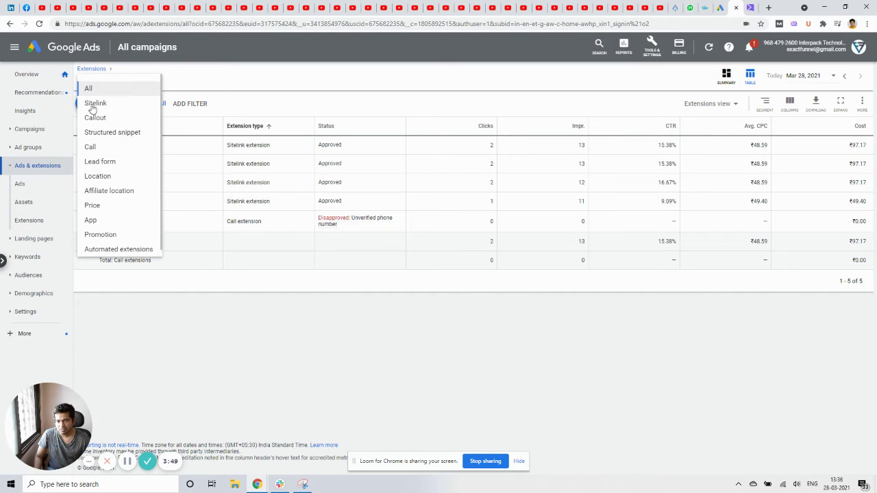
left_click(126, 250)
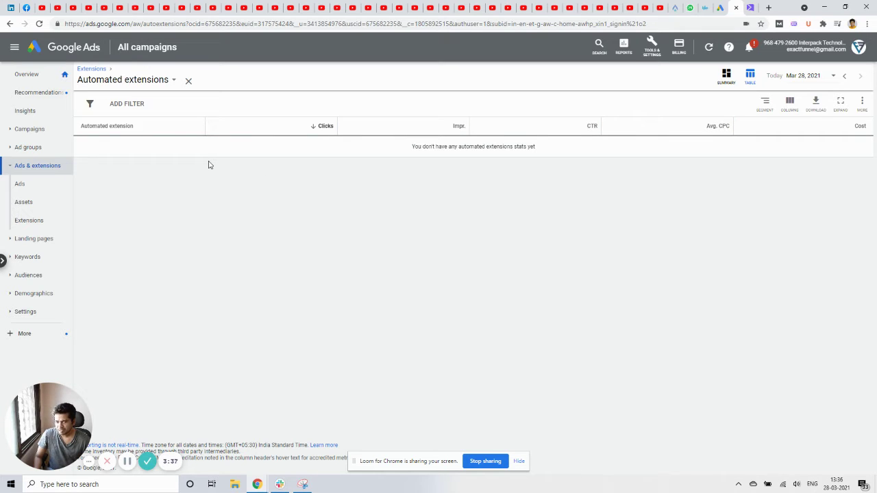
left_click(150, 80)
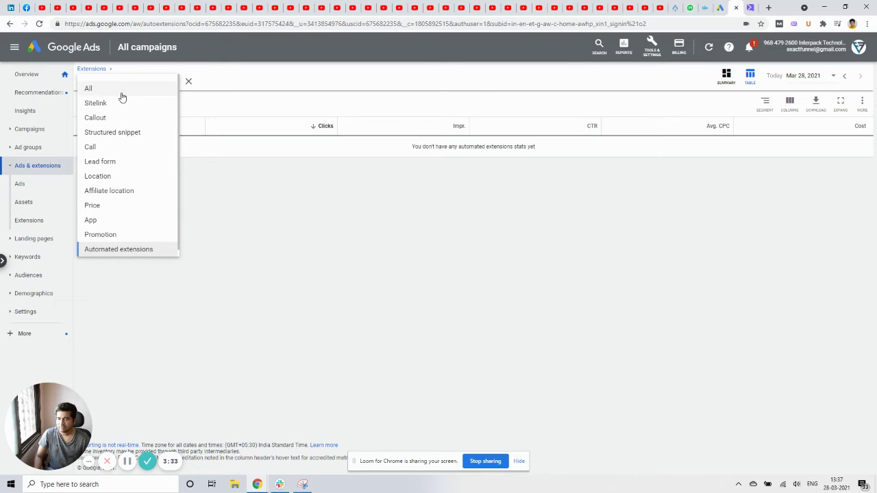
left_click(122, 91)
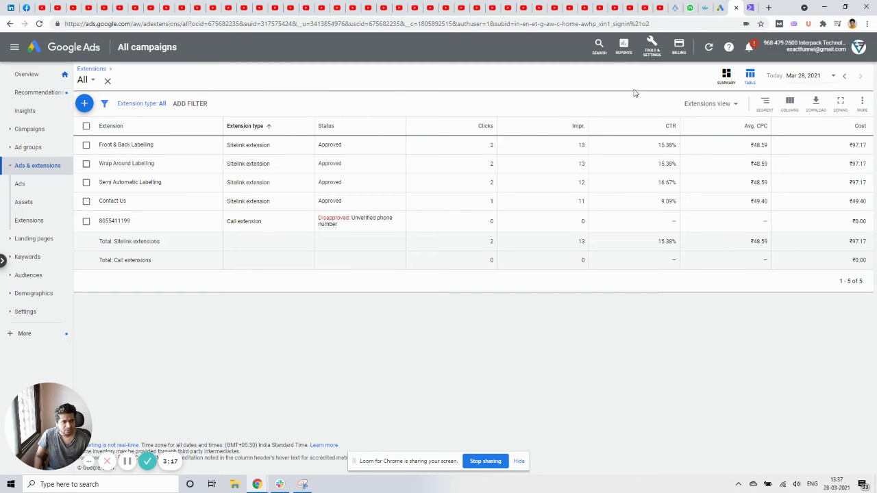
- Compare the additional table options offered for all extension types with those offered for automated extensions
left_click(862, 103)
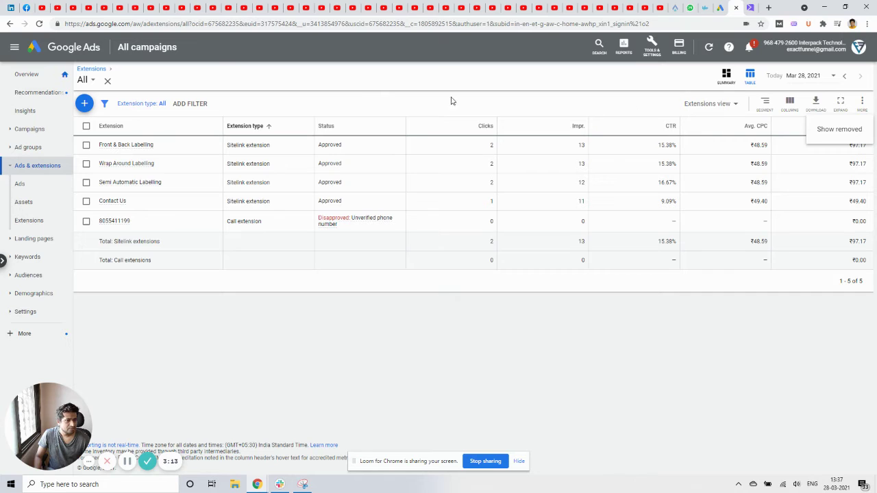
left_click(263, 99)
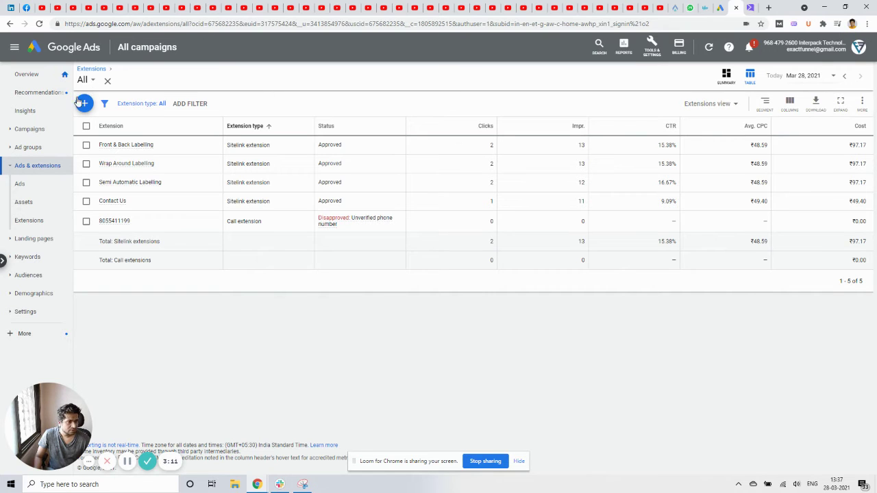
left_click(90, 81)
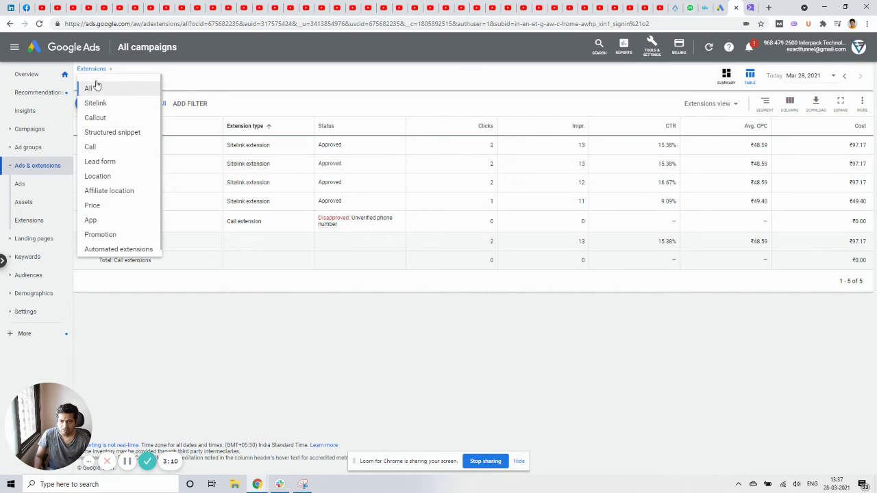
left_click(91, 248)
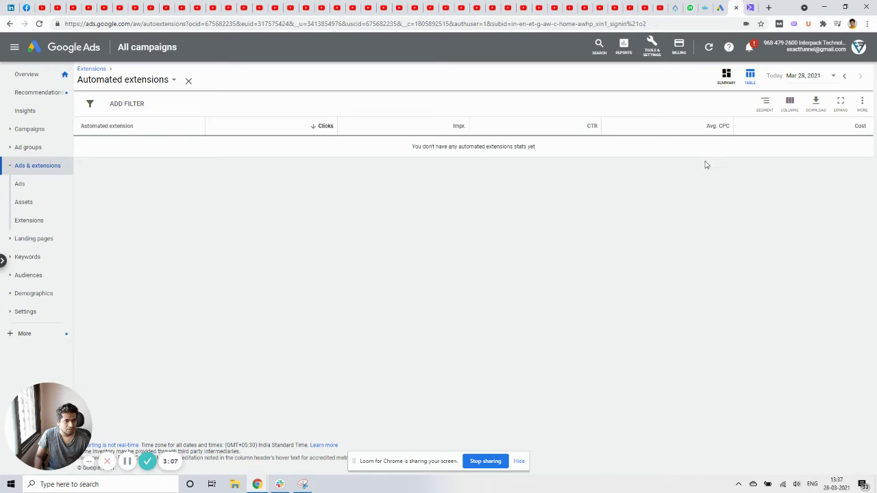
left_click(864, 109)
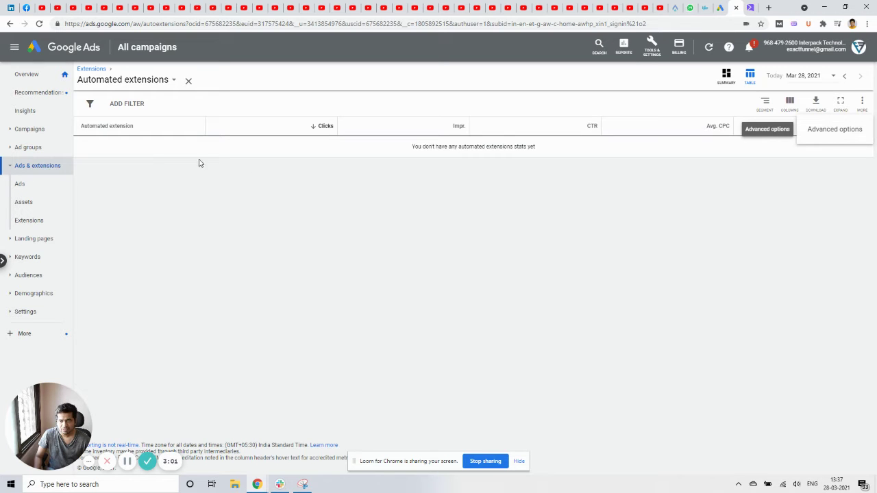
left_click(144, 83)
left_click(96, 92)
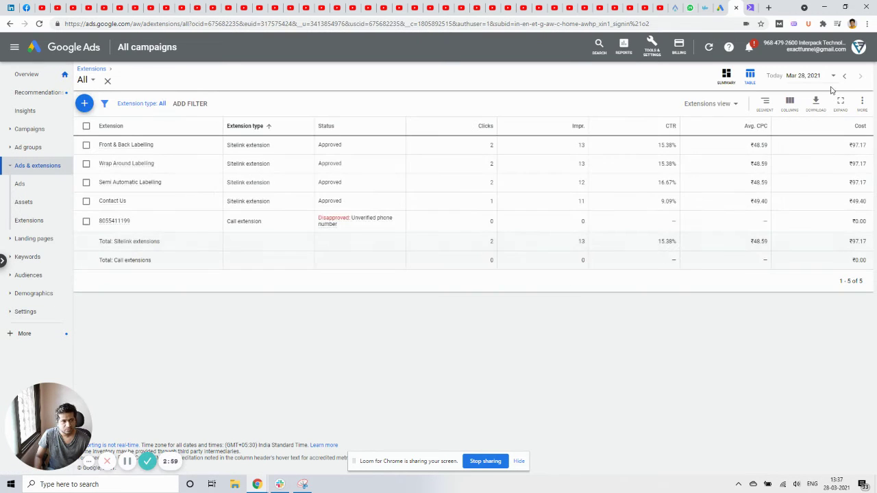
left_click(862, 102)
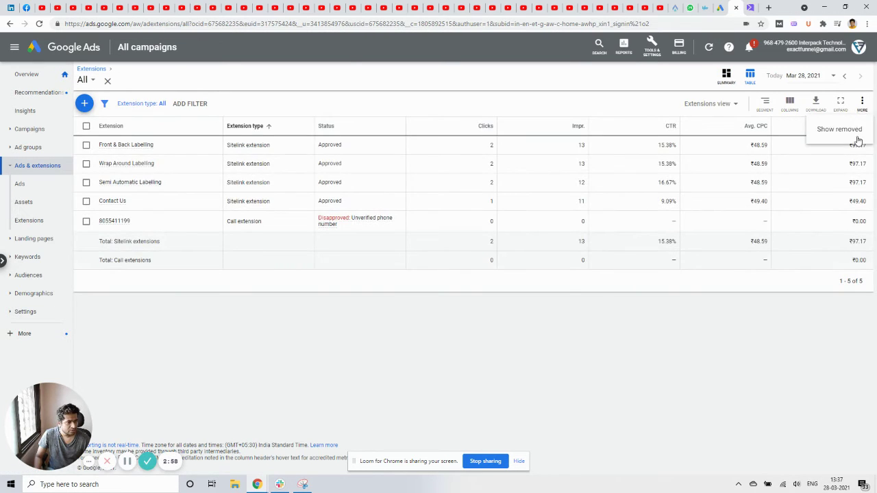
- Switch the extensions list to automated extensions and open their Advanced options
left_click(91, 79)
left_click(91, 79)
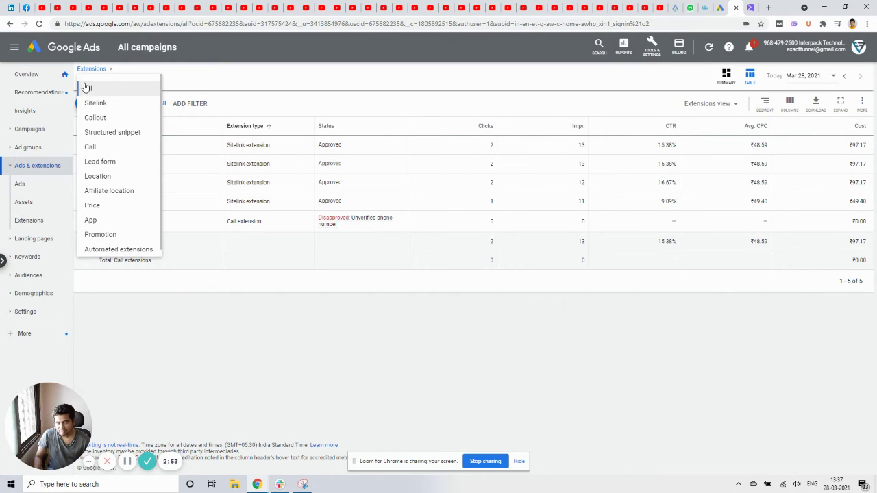
left_click(114, 249)
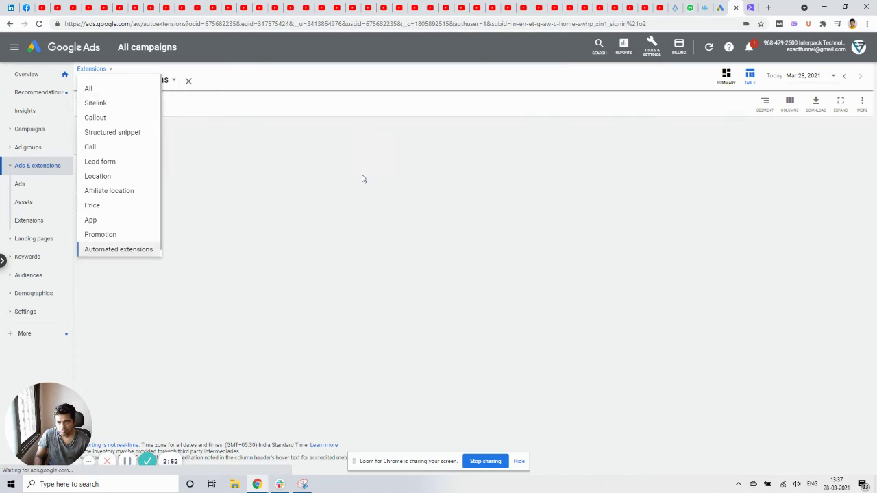
left_click(862, 103)
left_click(846, 129)
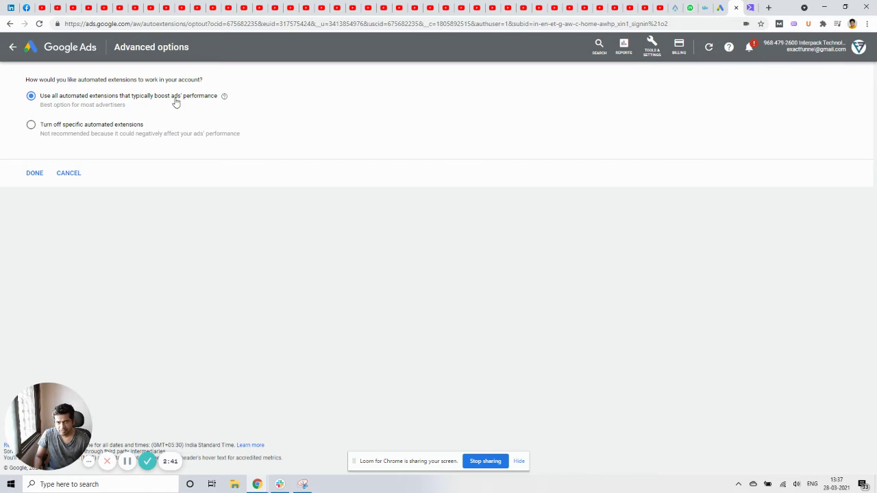
- Choose to turn off specific automated extensions, and turn off Dynamic sitelinks with the reason "You want to retain more control"
left_click(45, 126)
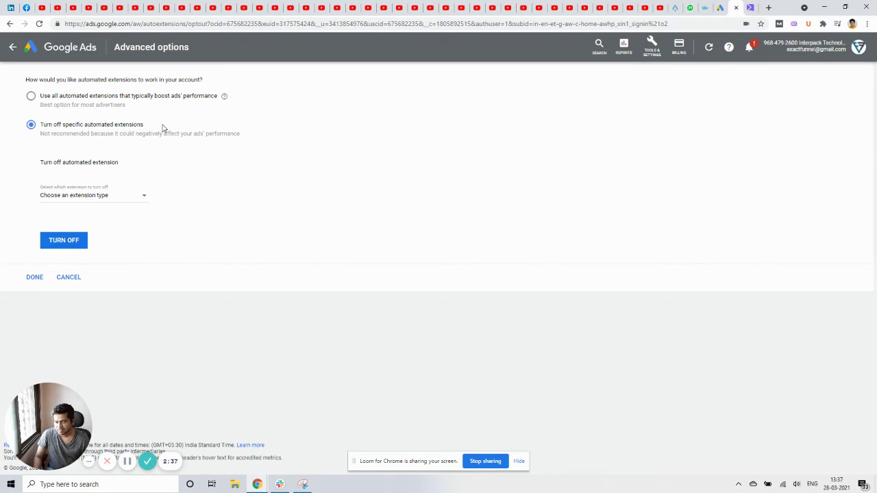
left_click(79, 198)
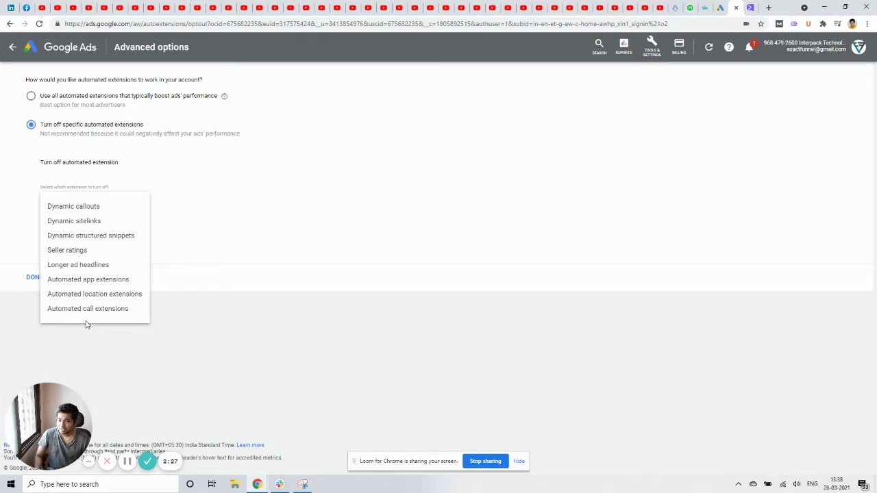
left_click(58, 221)
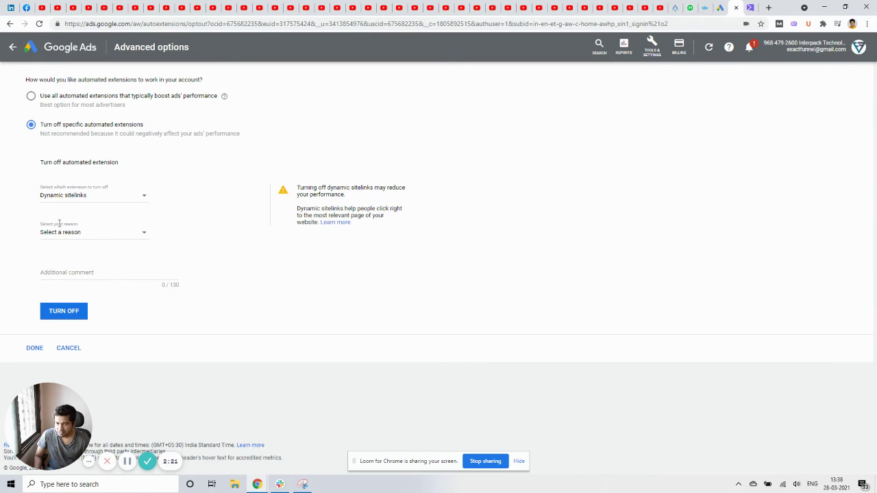
left_click(71, 235)
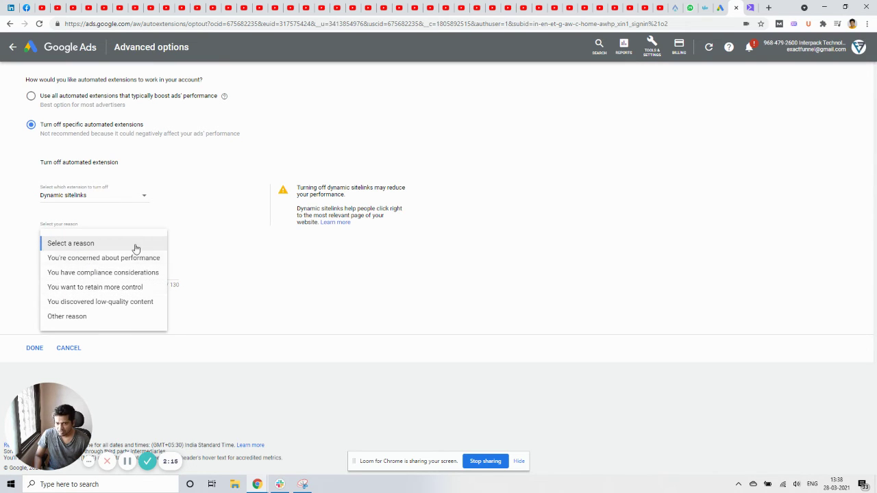
left_click(70, 292)
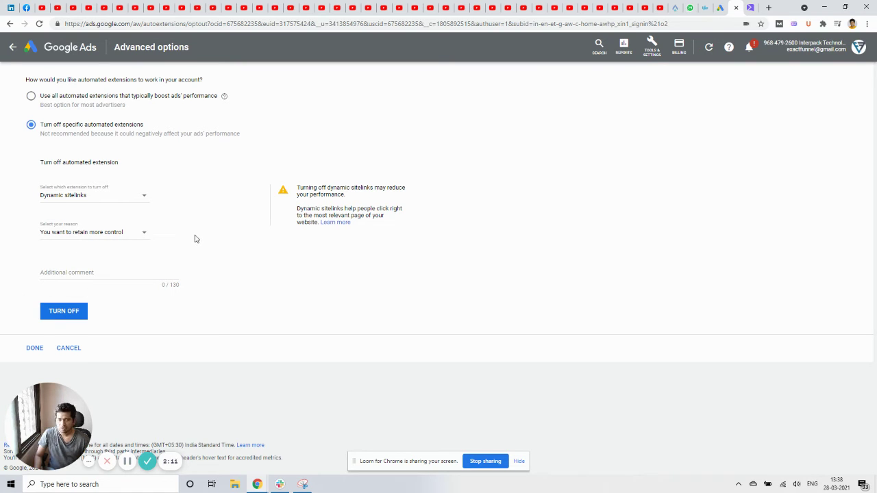
left_click(72, 311)
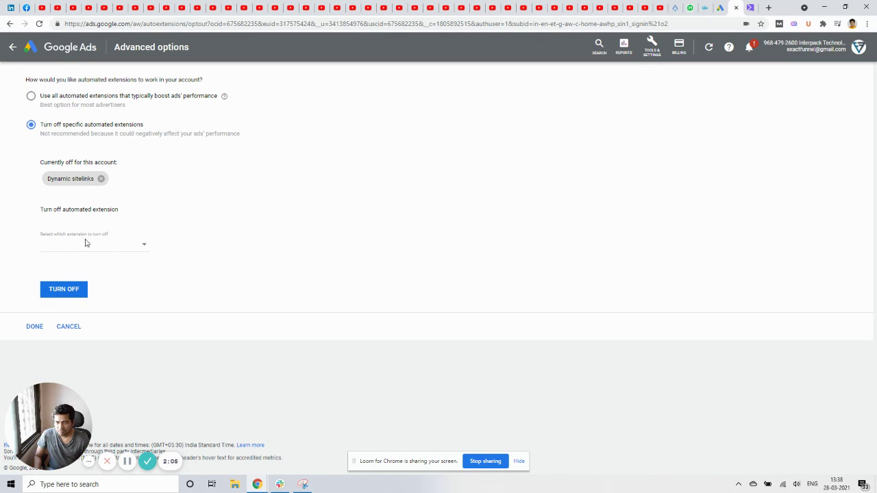
- Turn off the Dynamic callouts automated extension with the reason "You want to retain more control"
left_click(106, 246)
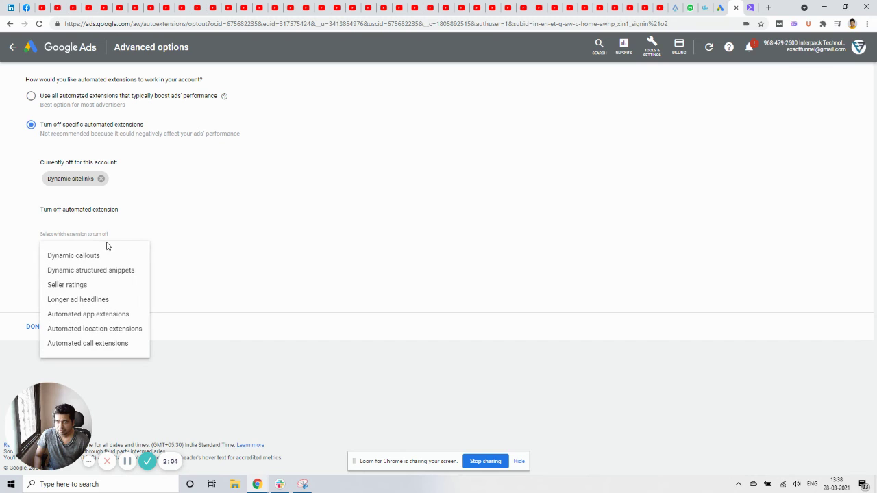
left_click(65, 259)
left_click(96, 284)
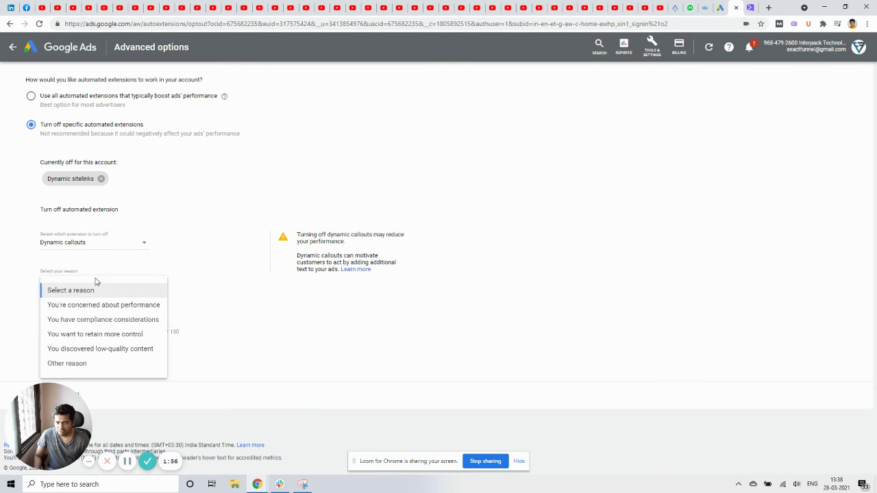
left_click(79, 335)
left_click(73, 356)
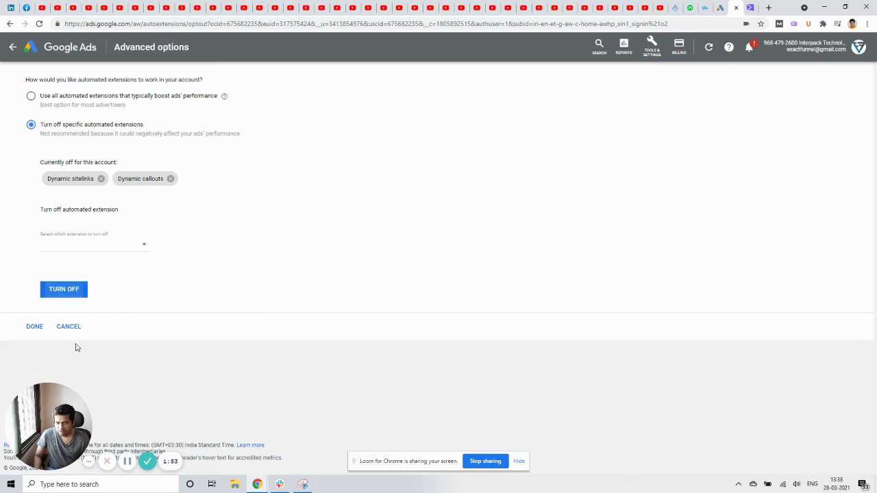
- Turn off the Dynamic structured snippets automated extension with the reason "You want to retain more control"
left_click(91, 246)
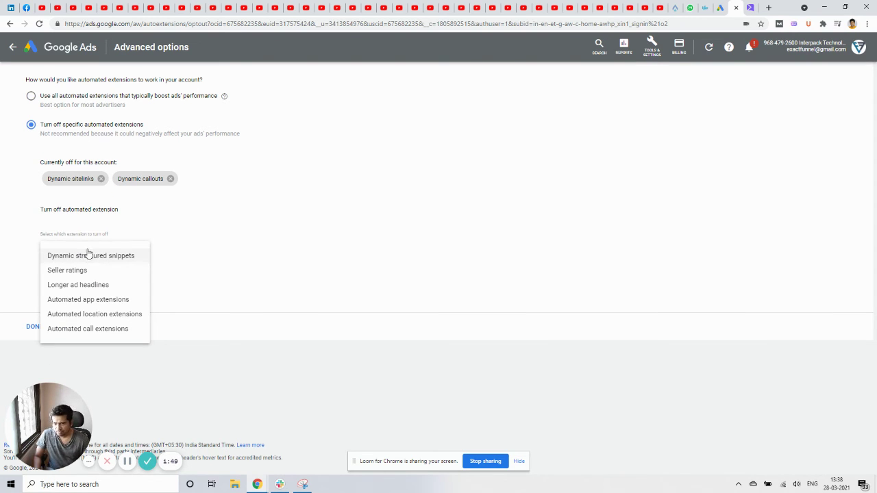
left_click(98, 255)
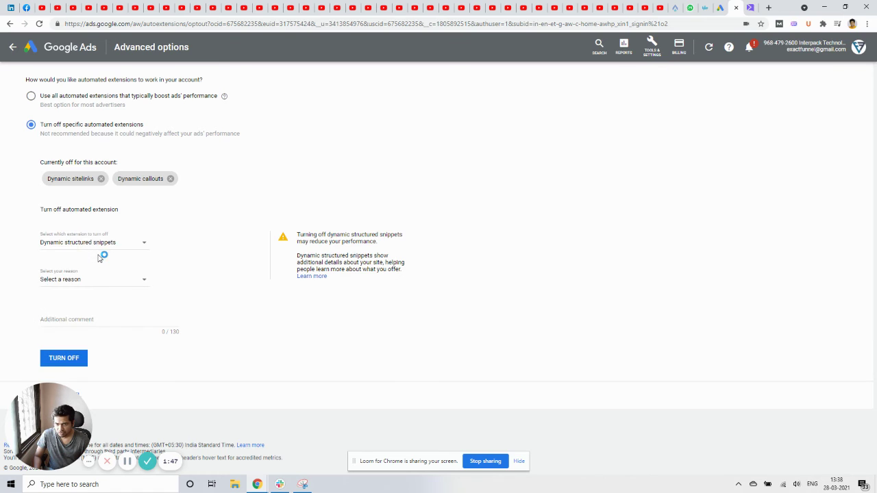
left_click(74, 288)
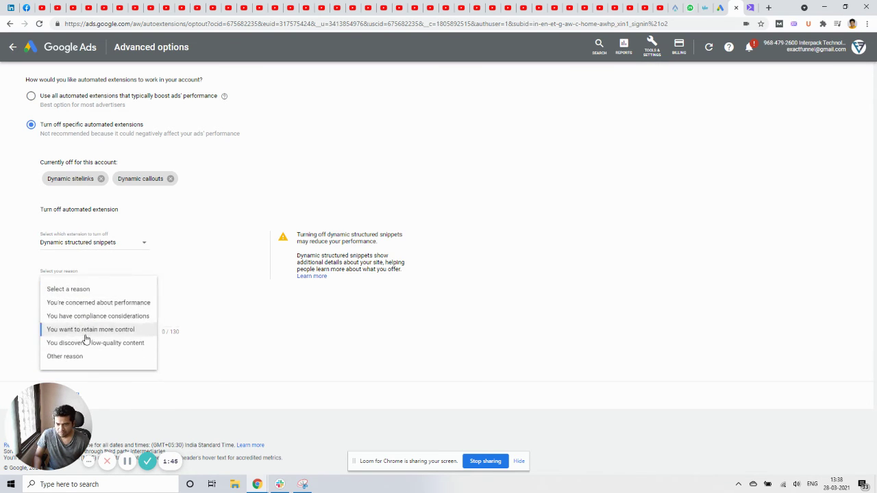
left_click(86, 331)
left_click(63, 357)
- Turn off the Seller ratings automated extension with the reason "You want to retain more control"
left_click(90, 247)
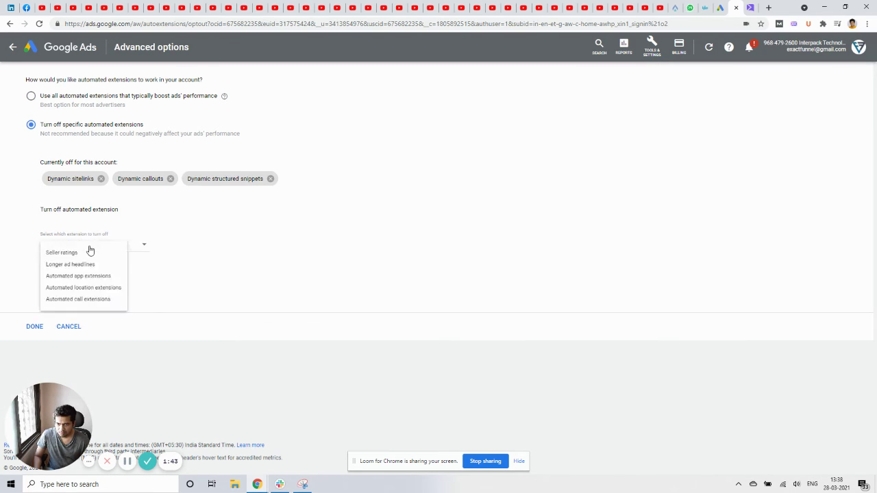
left_click(89, 252)
left_click(55, 280)
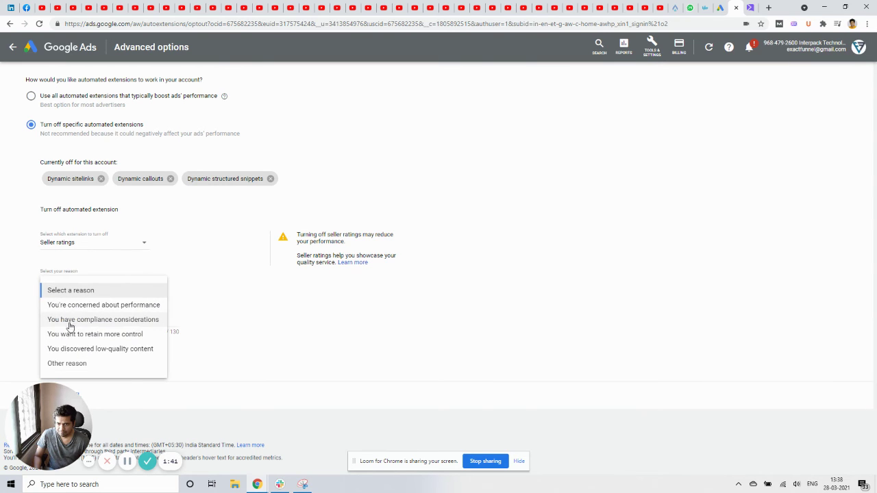
left_click(75, 333)
left_click(65, 359)
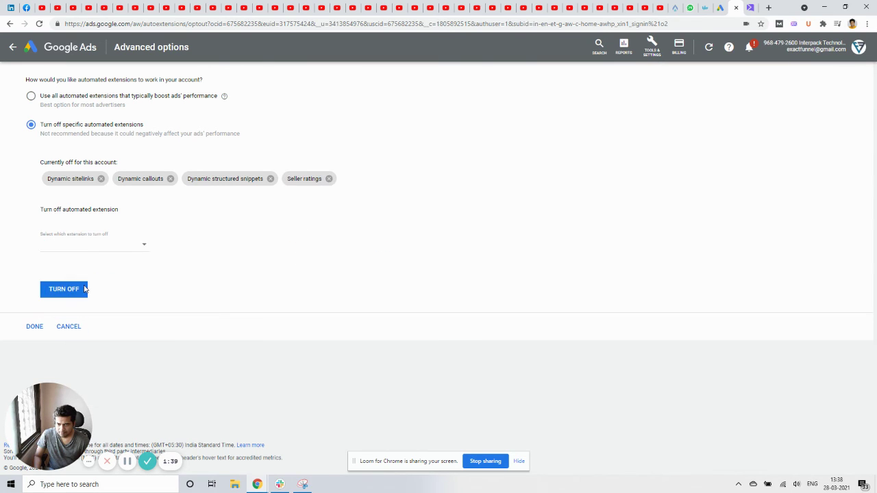
- Turn off the Longer ad headlines automated extension with the reason "You want to retain more control"
left_click(84, 245)
left_click(75, 255)
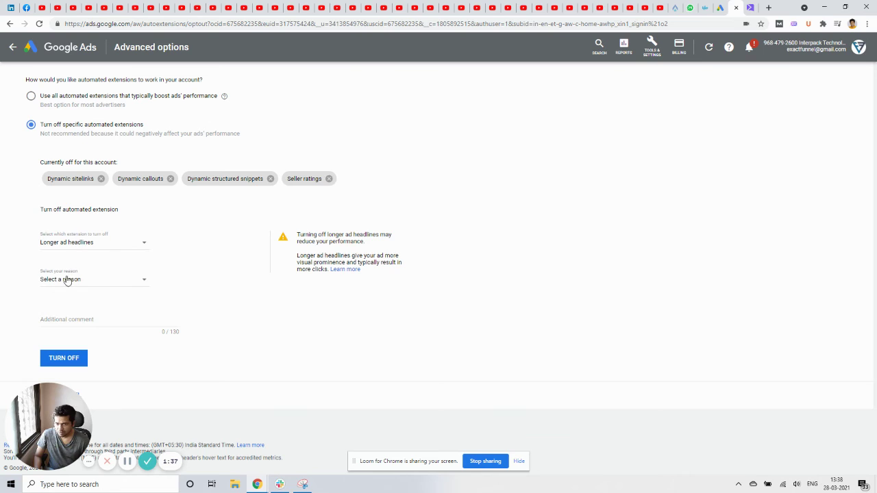
left_click(67, 280)
left_click(71, 333)
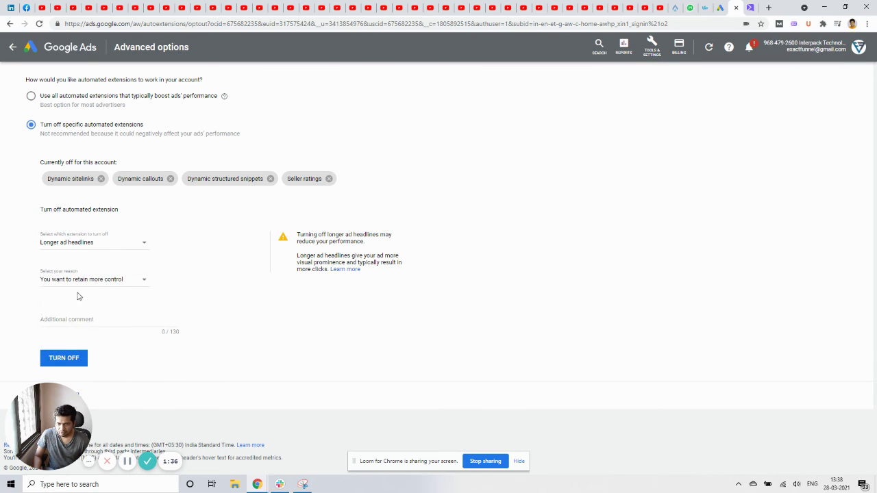
left_click(61, 360)
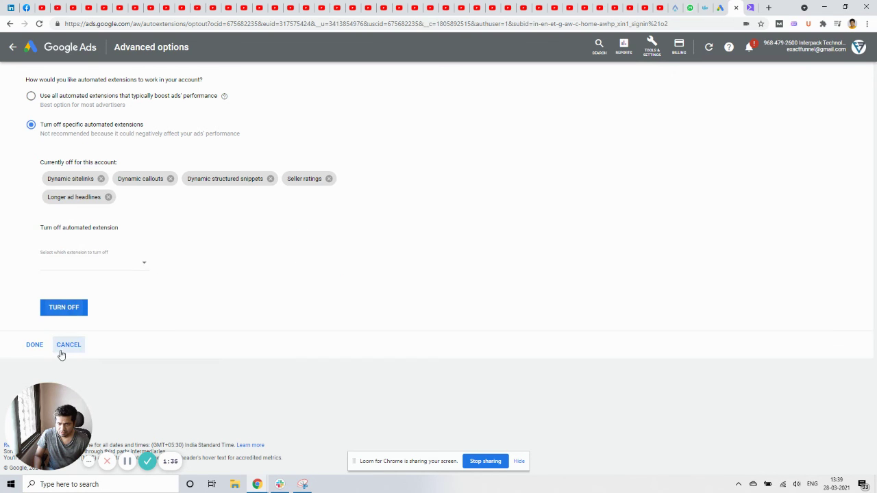
- Turn off Automated app extensions, giving "You want to retain more control" as the reason
left_click(66, 273)
left_click(72, 273)
left_click(65, 299)
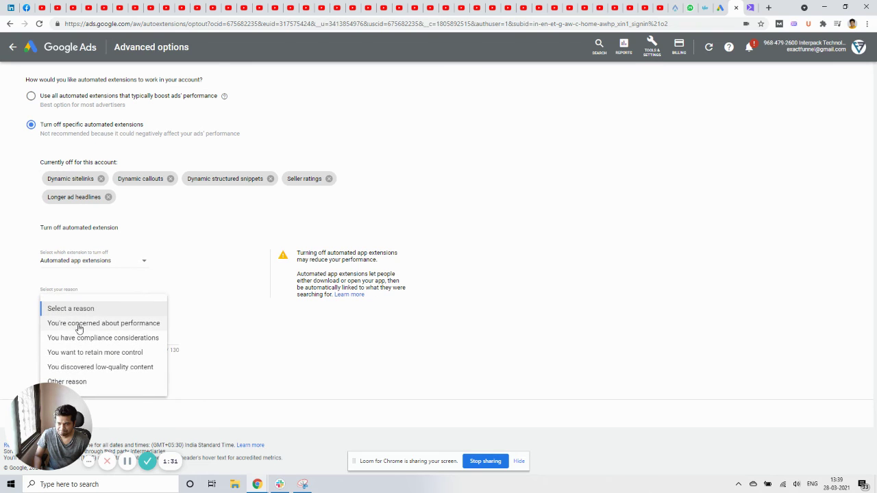
left_click(85, 354)
left_click(64, 378)
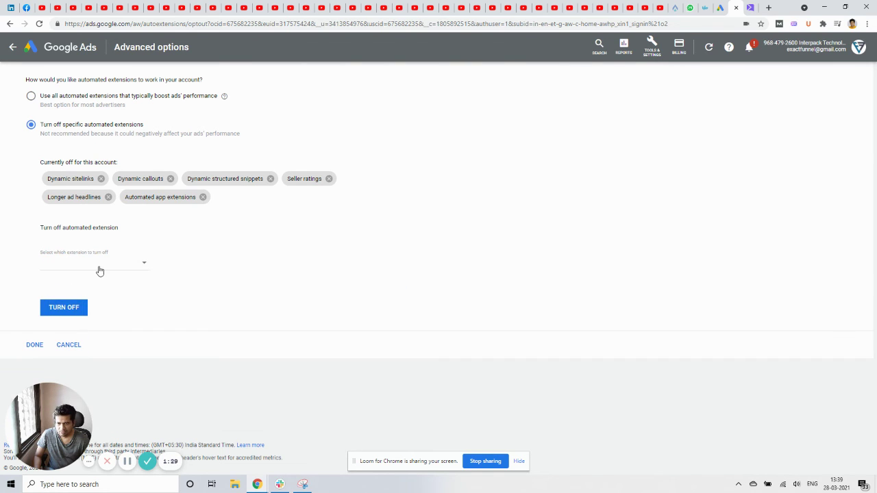
- Turn off Automated location extensions, giving "You want to retain more control" as the reason
left_click(98, 267)
left_click(89, 274)
left_click(82, 299)
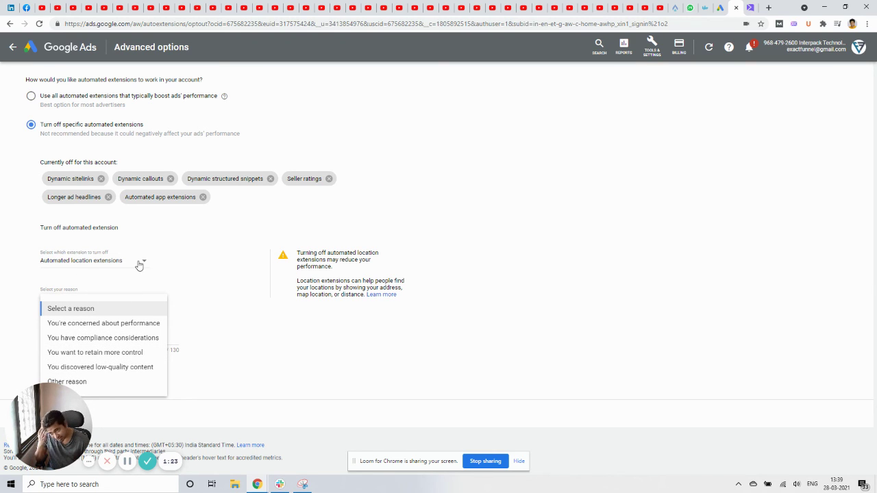
left_click(114, 356)
left_click(82, 373)
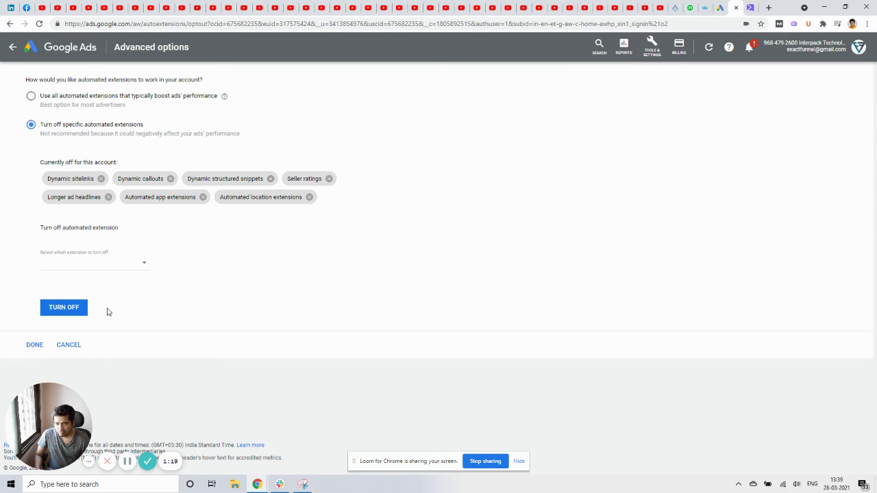
- Turn off Automated call extensions with the reason "You want to retain more control", and finish the advanced options
left_click(92, 265)
left_click(82, 280)
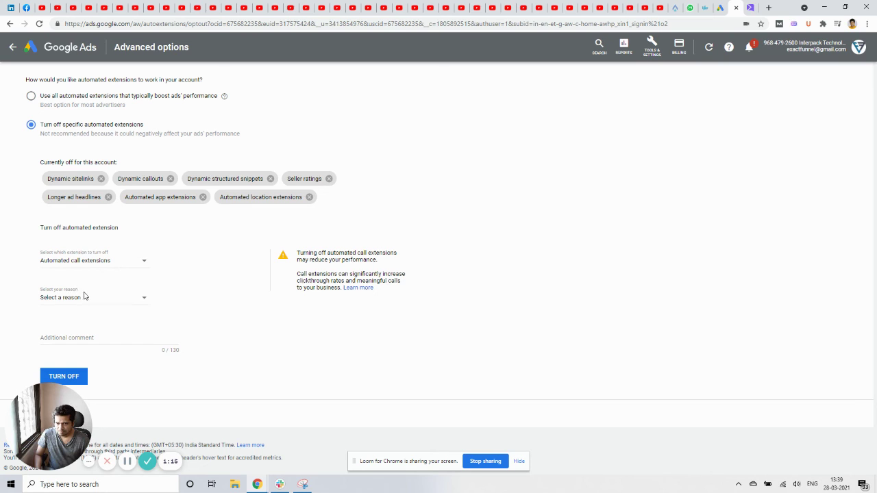
left_click(84, 298)
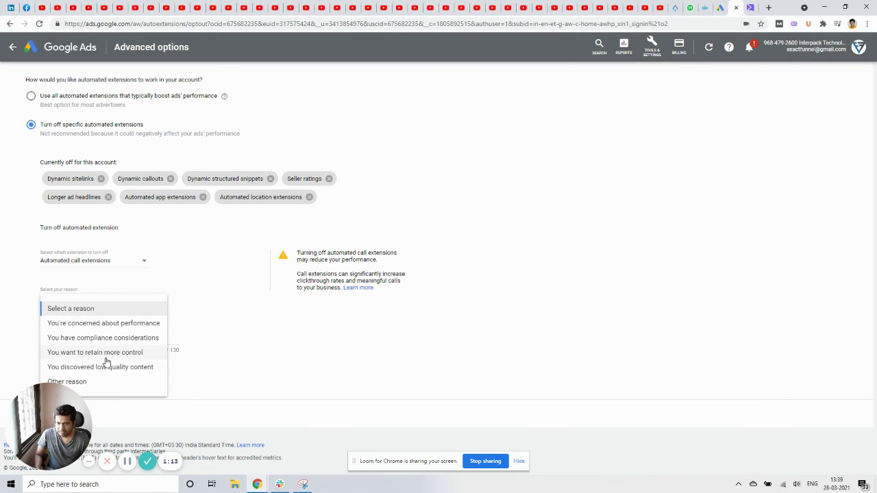
left_click(77, 354)
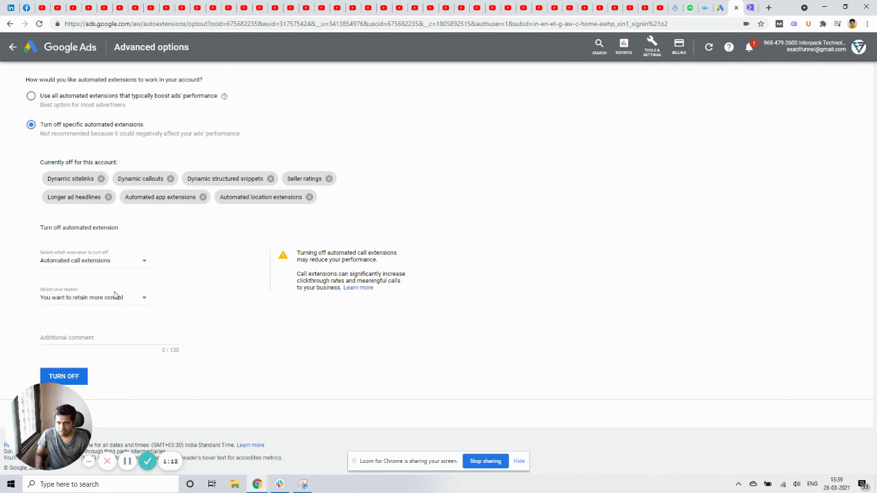
left_click(69, 376)
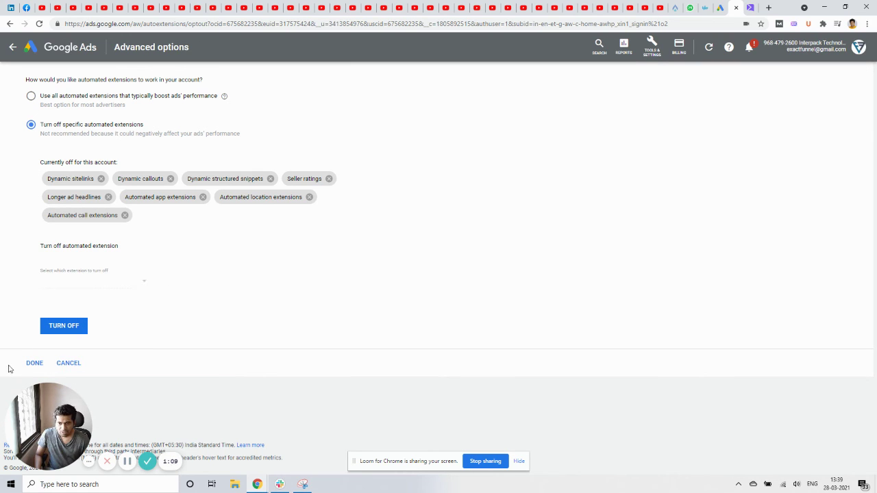
left_click(35, 363)
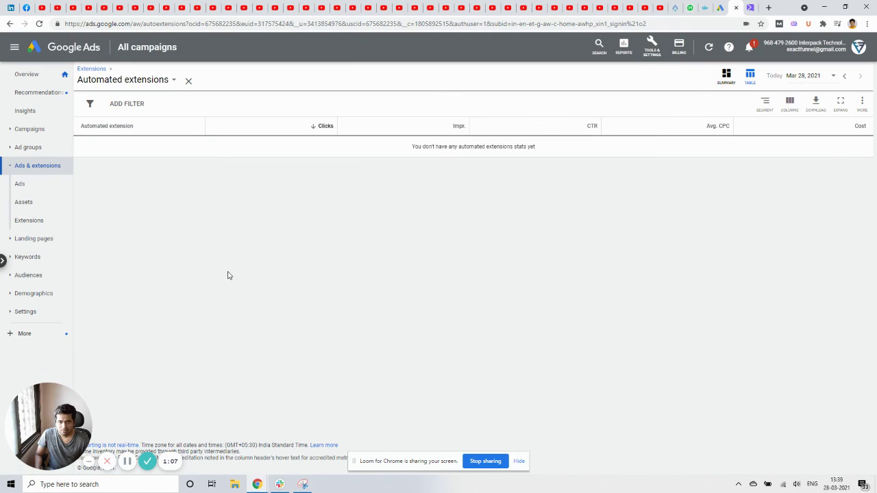